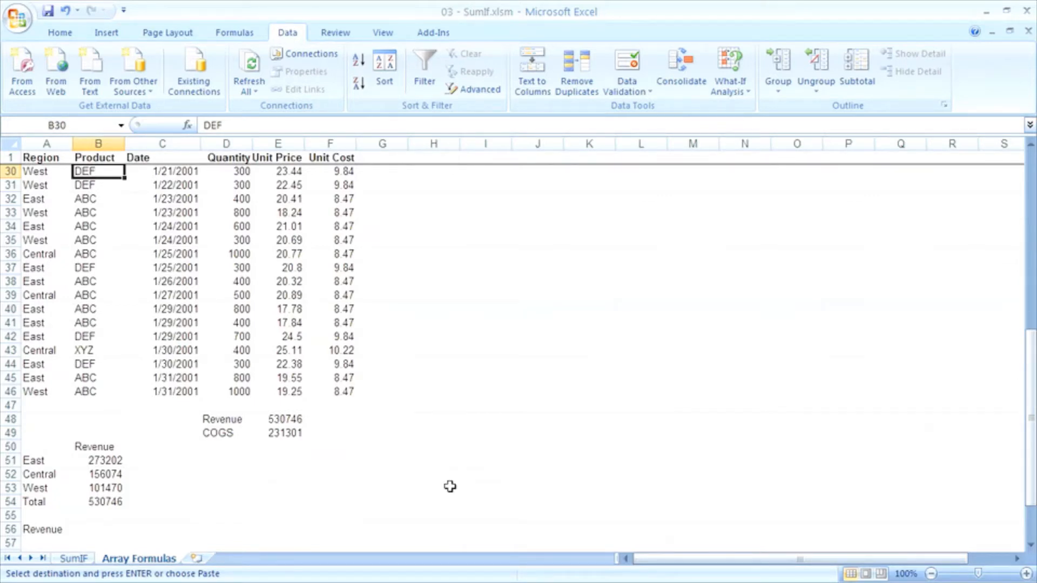
Re-enter the revenue formula in cell E48 as an ordinary formula instead of an array formula.
left_click(285, 420)
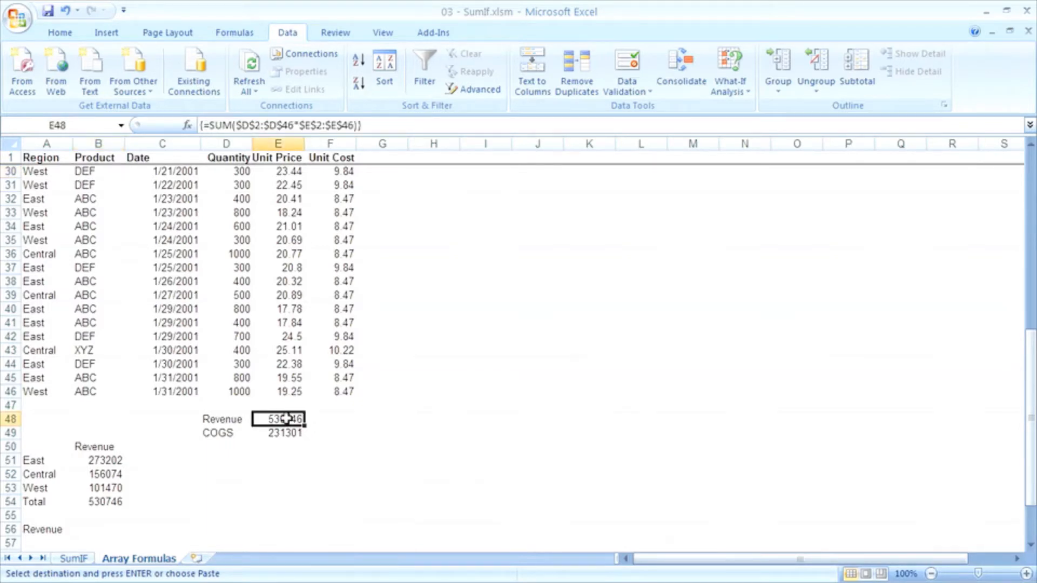
key("F2")
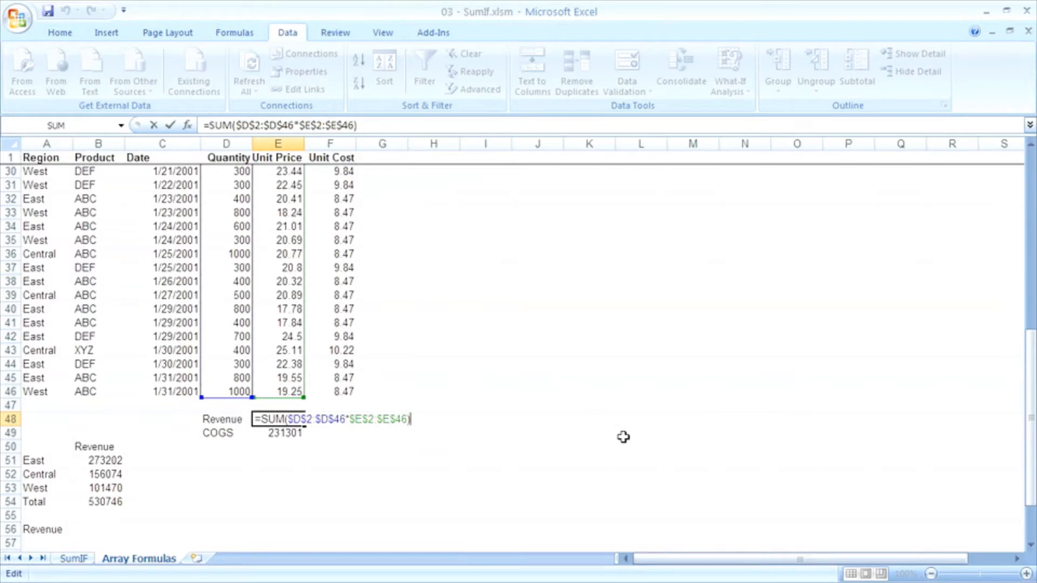
key("Return")
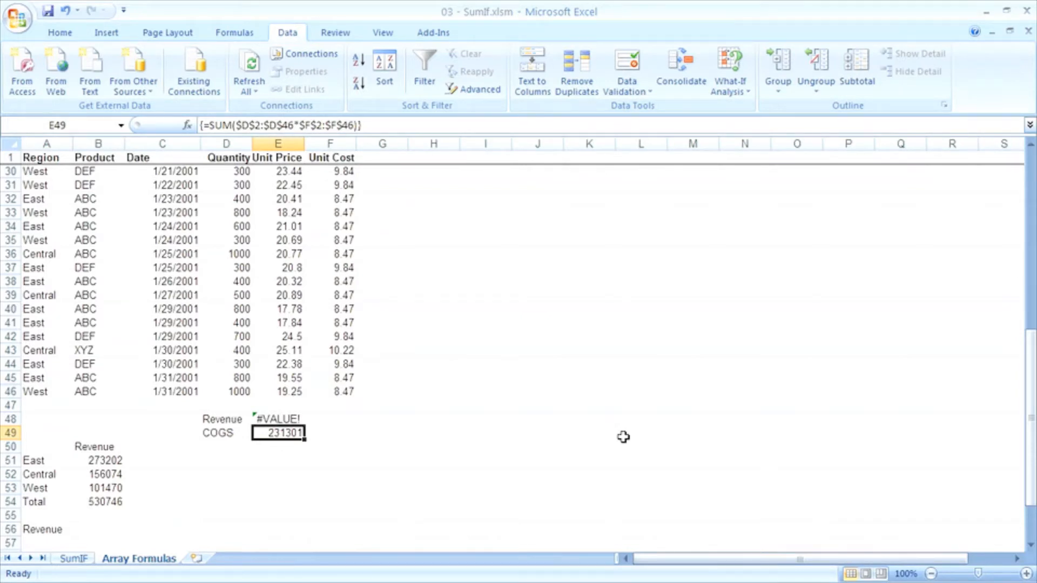
Re-enter the revenue formula in E48 as an array formula.
key("Up")
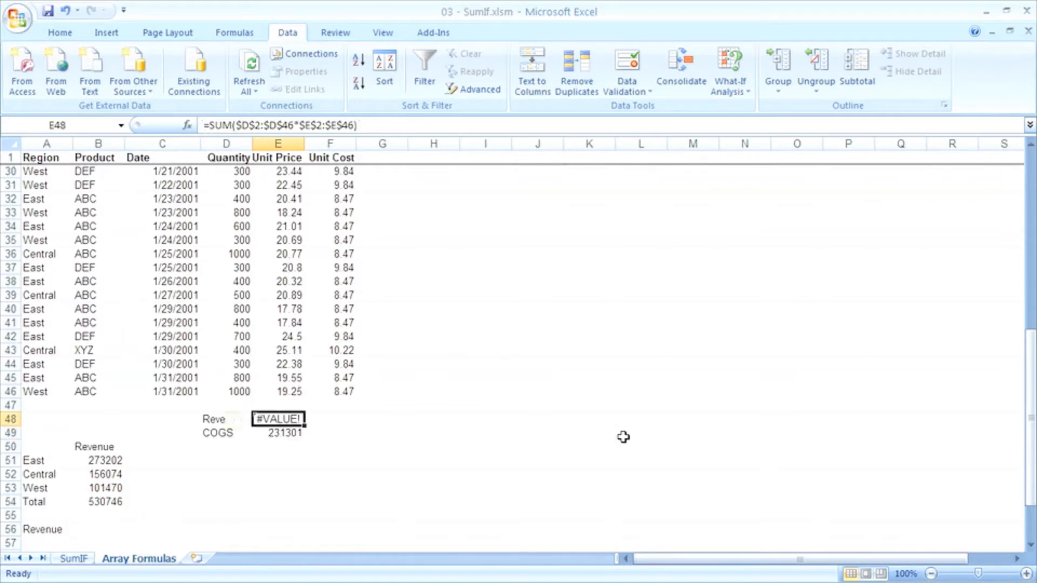
key("F2")
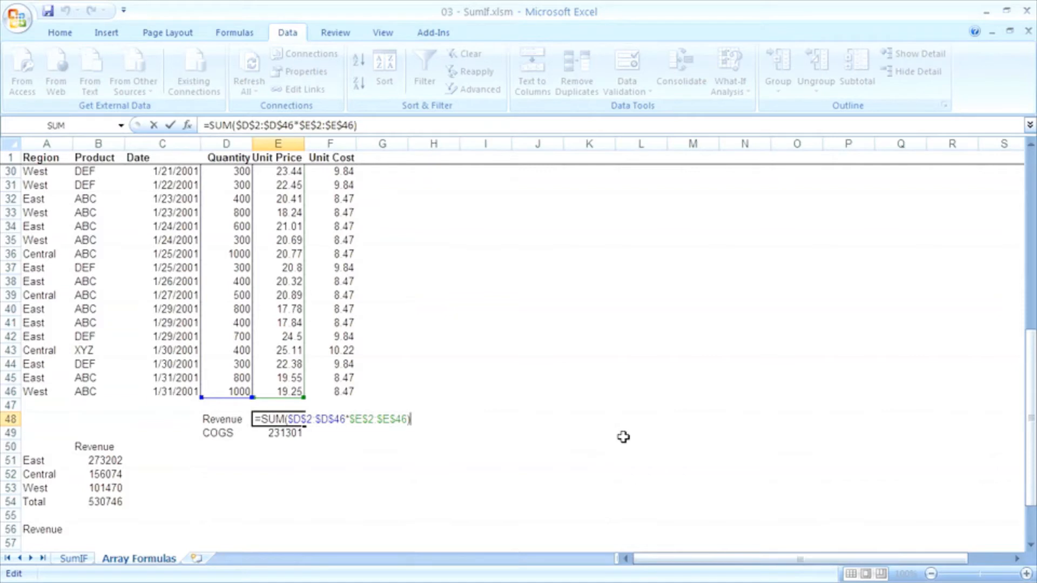
key("ctrl+shift+Return")
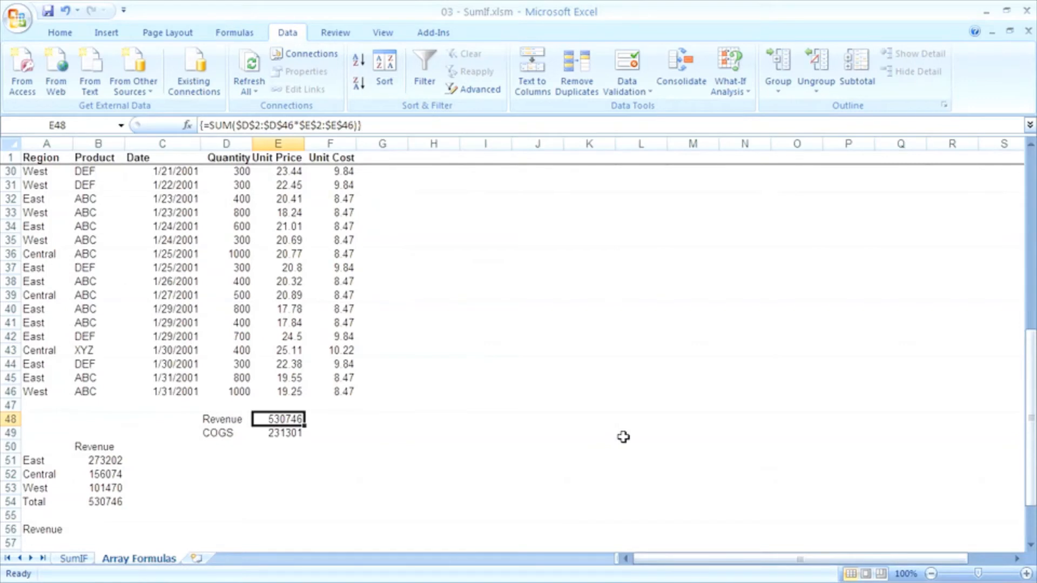
Re-enter the East revenue formula in B51 as an array formula.
left_click(98, 460)
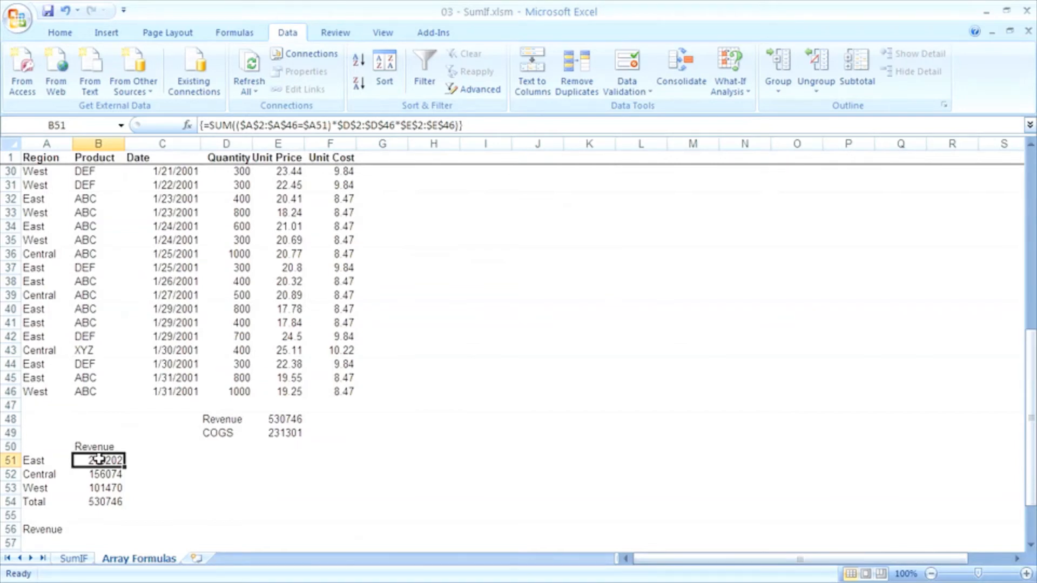
key("F2")
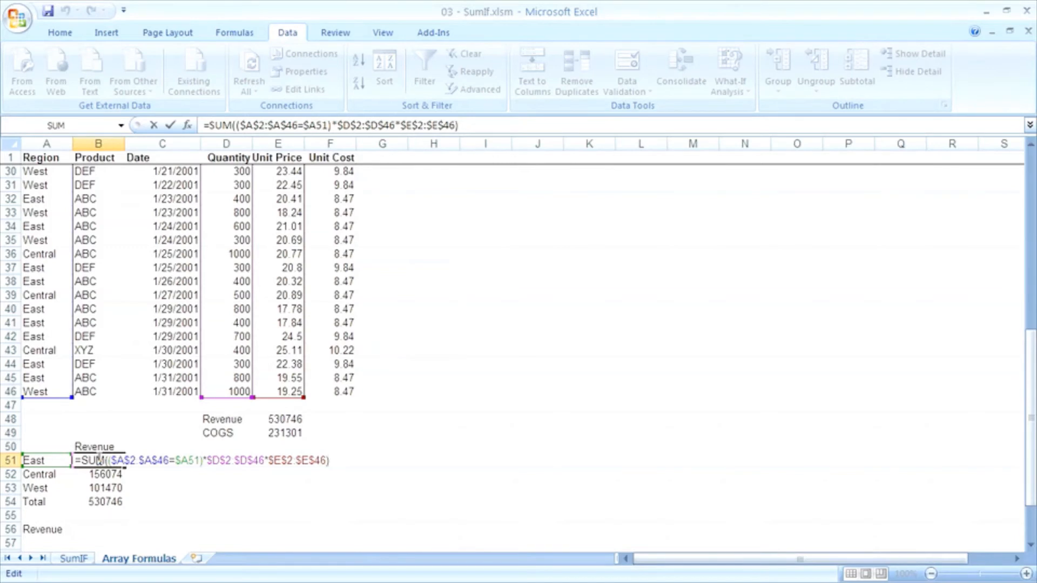
key("ctrl+shift+Return")
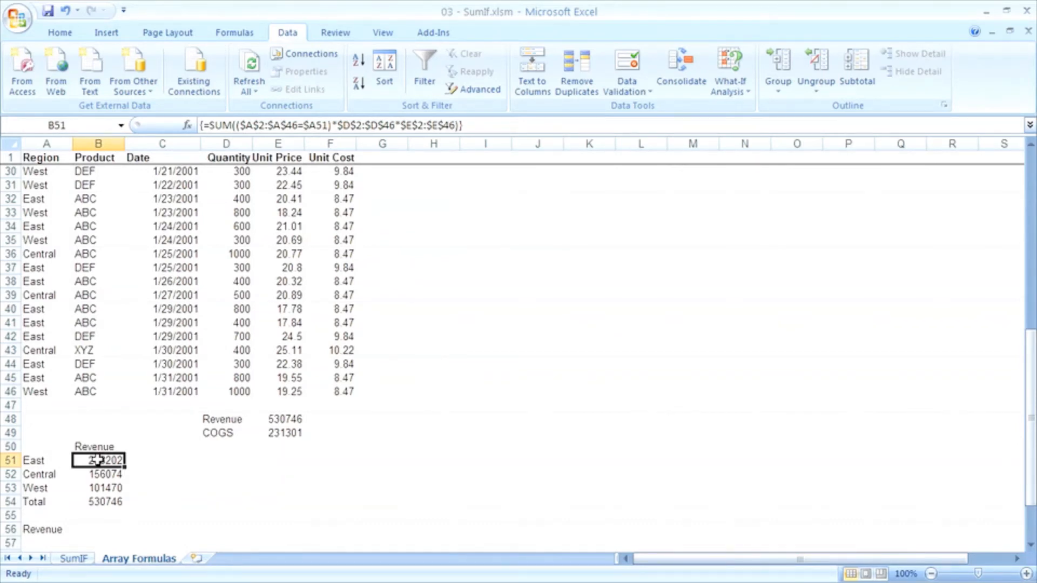
Re-enter the East ABC revenue formula in B59 of the region-by-product table as an array formula.
scroll(97, 459, "down", 5)
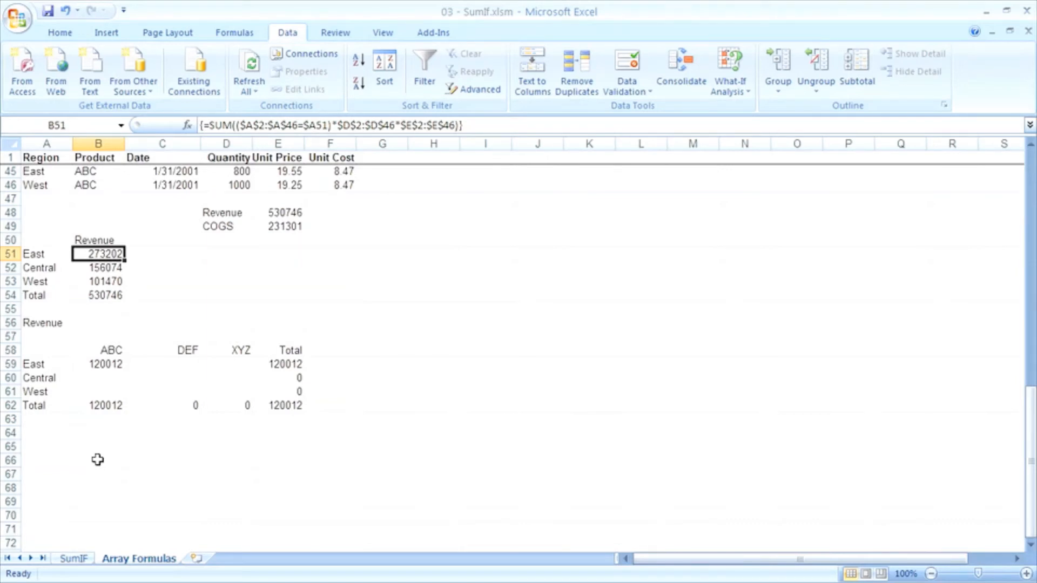
left_click(106, 365)
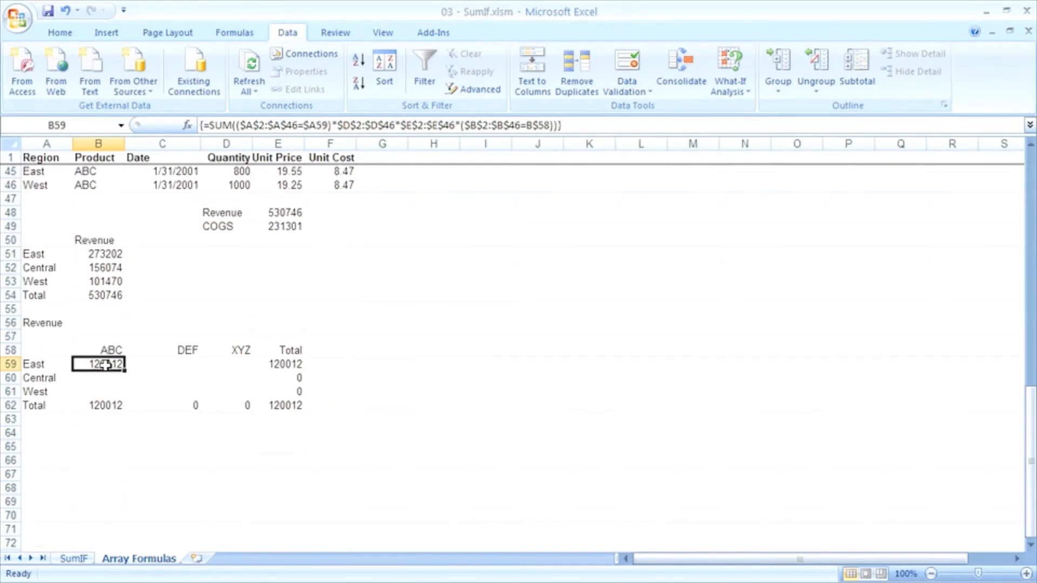
double_click(105, 365)
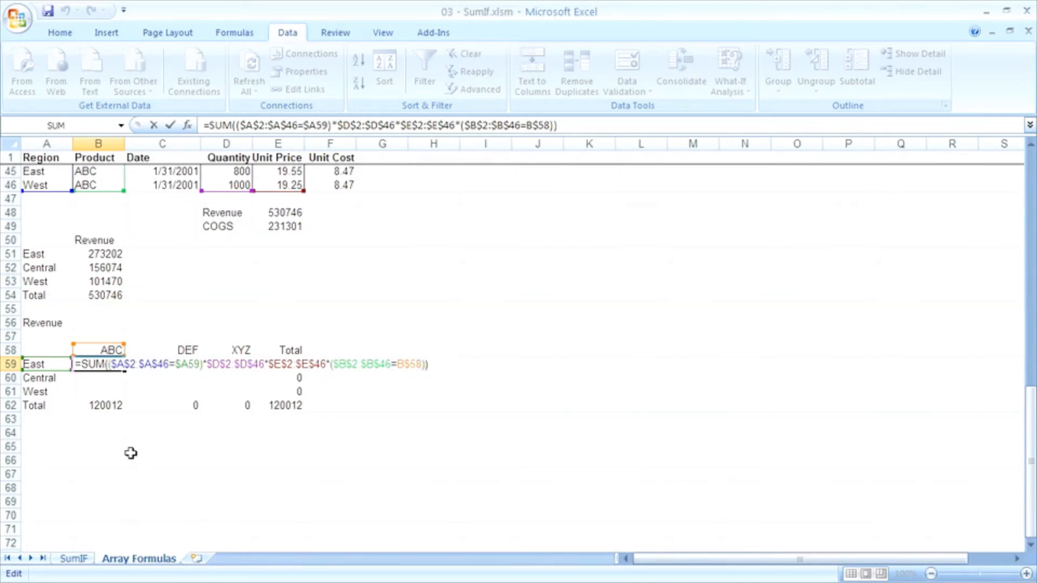
key("ctrl+shift+Return")
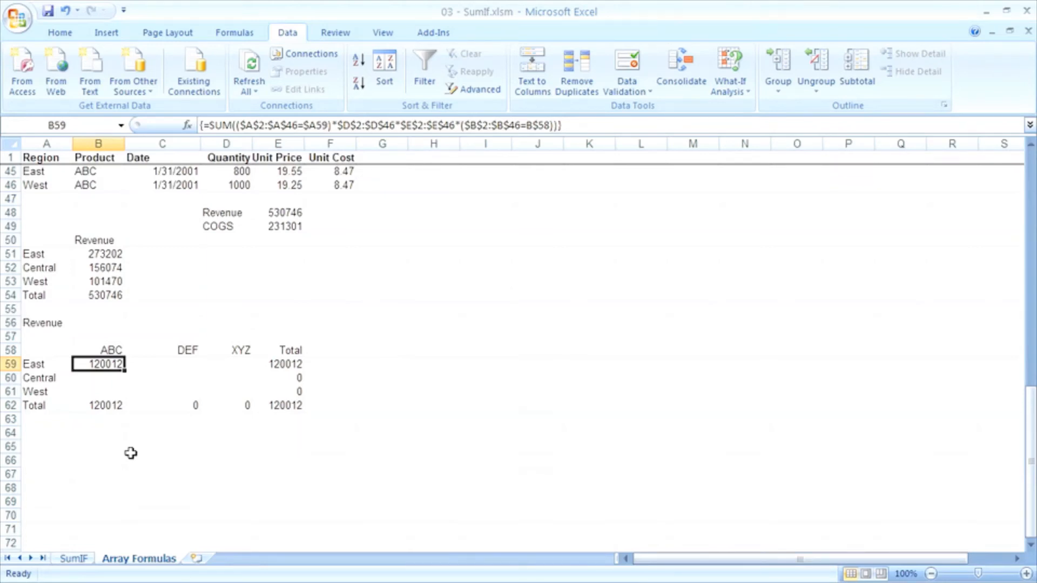
Try to paste the B59 array formula across the whole range B59:D61.
key("ctrl+c")
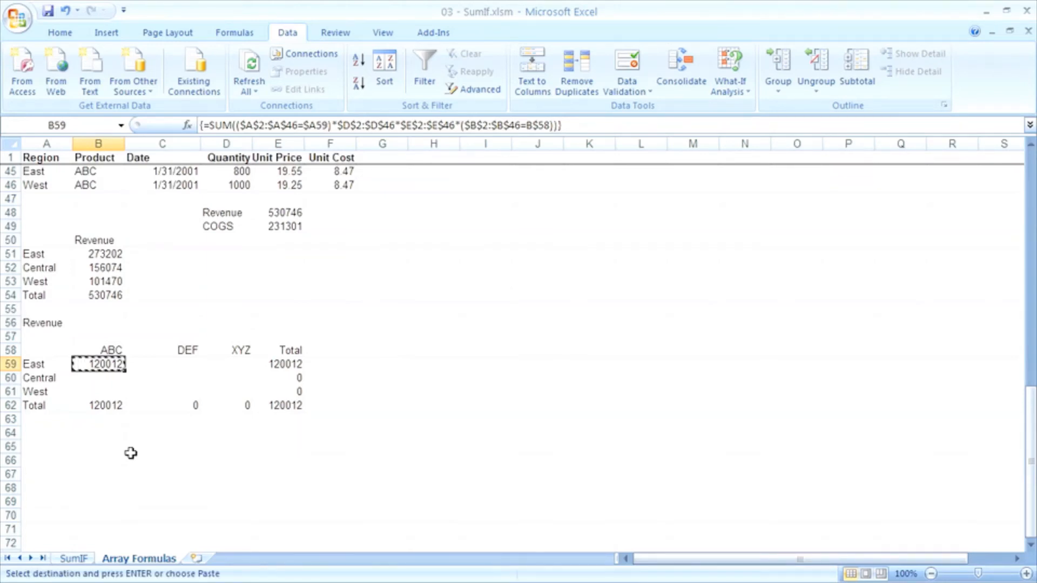
key("shift+Down")
key("shift+Down")
key("shift+Right")
key("shift+Right")
key("Return")
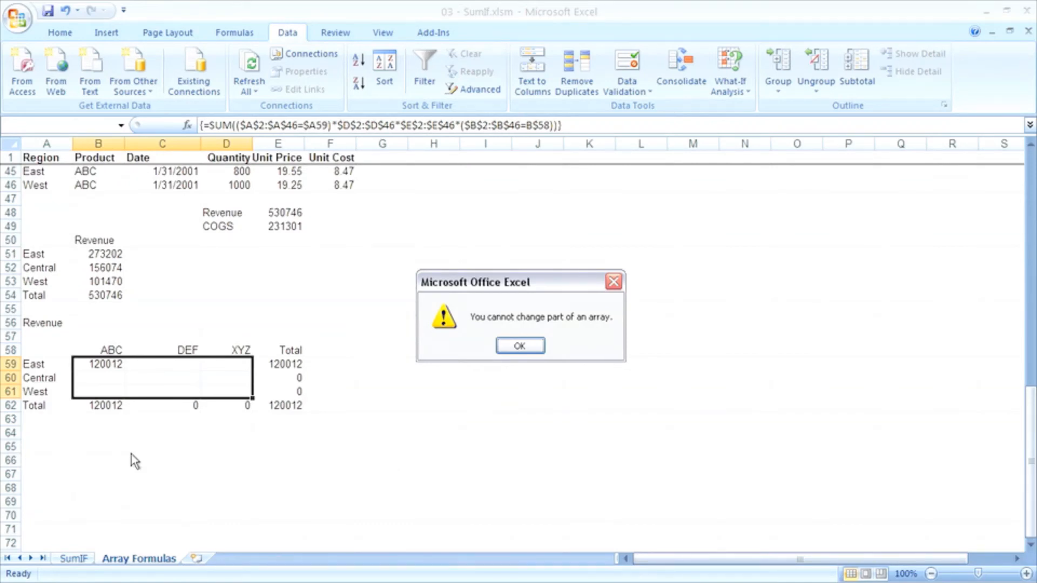
key("Return")
Copy the B59 array formula down into B60:B61 for Central and West.
key("ctrl+c")
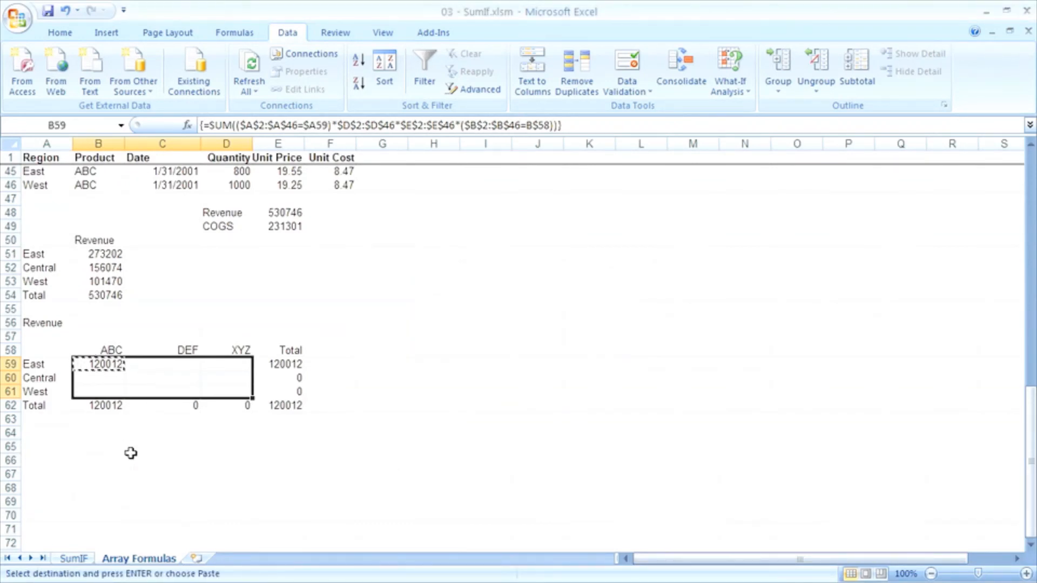
left_click(109, 364)
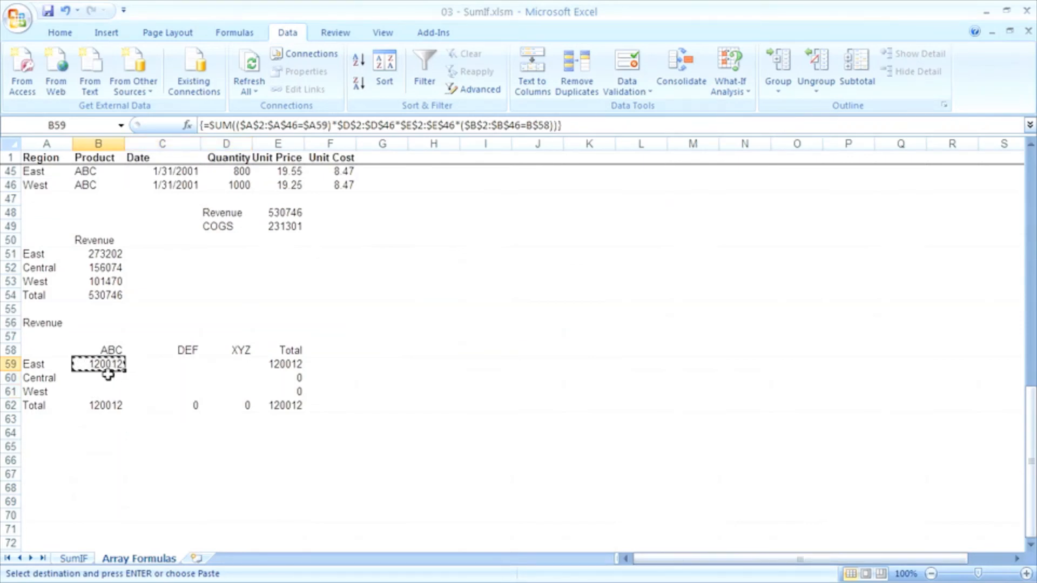
left_click(106, 378)
left_click_drag(106, 378, 108, 385)
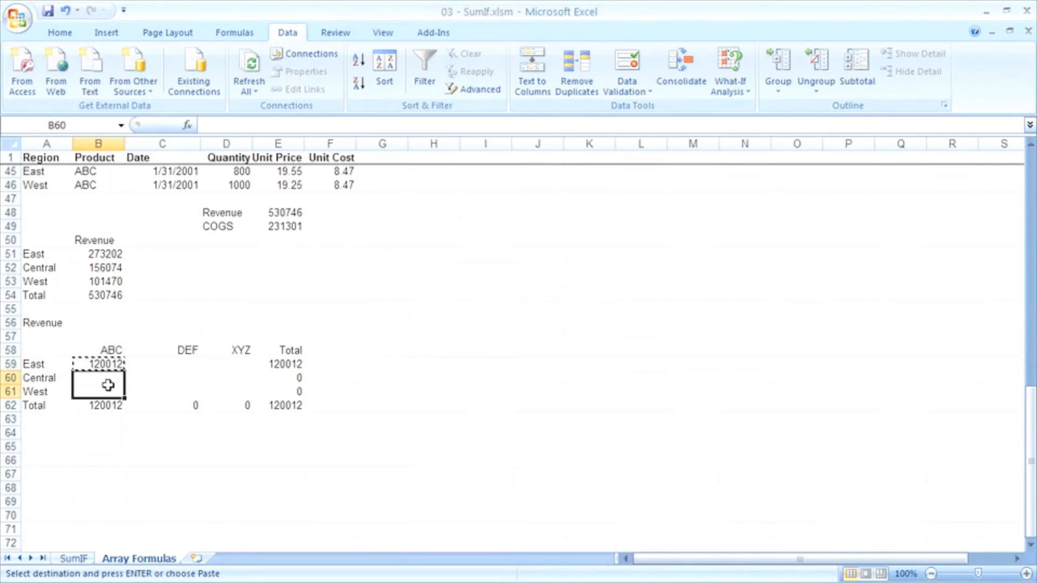
key("ctrl+v")
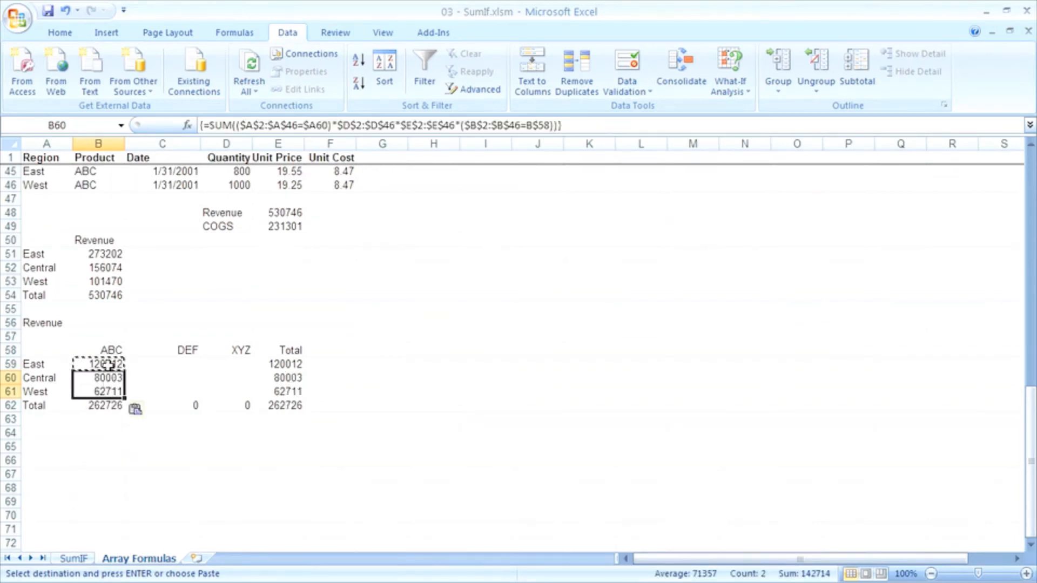
Copy the ABC formulas in B59:B61 across to the DEF and XYZ columns, C59:D61.
left_click(107, 364)
left_click_drag(106, 364, 107, 389)
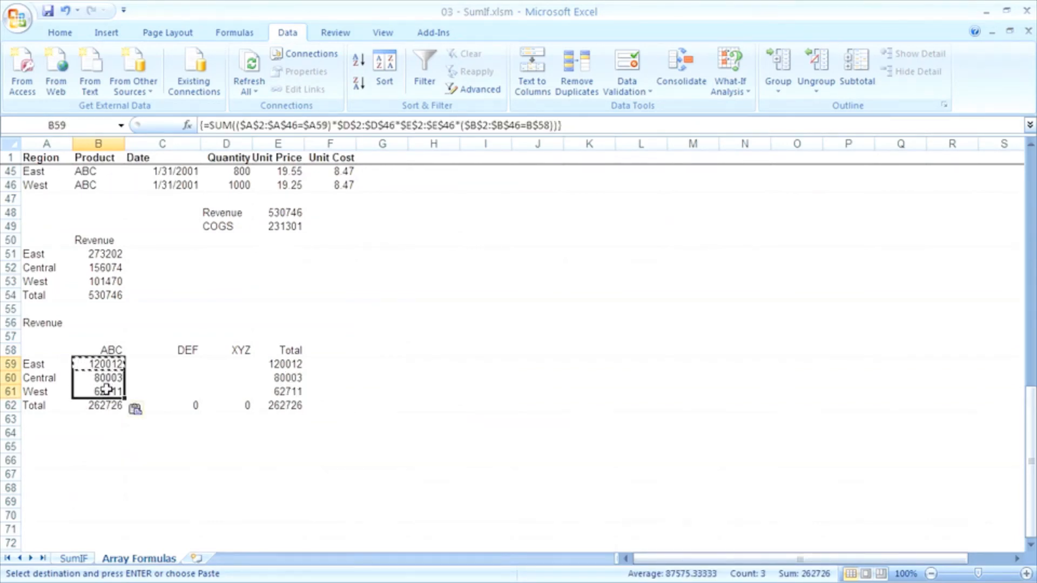
key("ctrl+c")
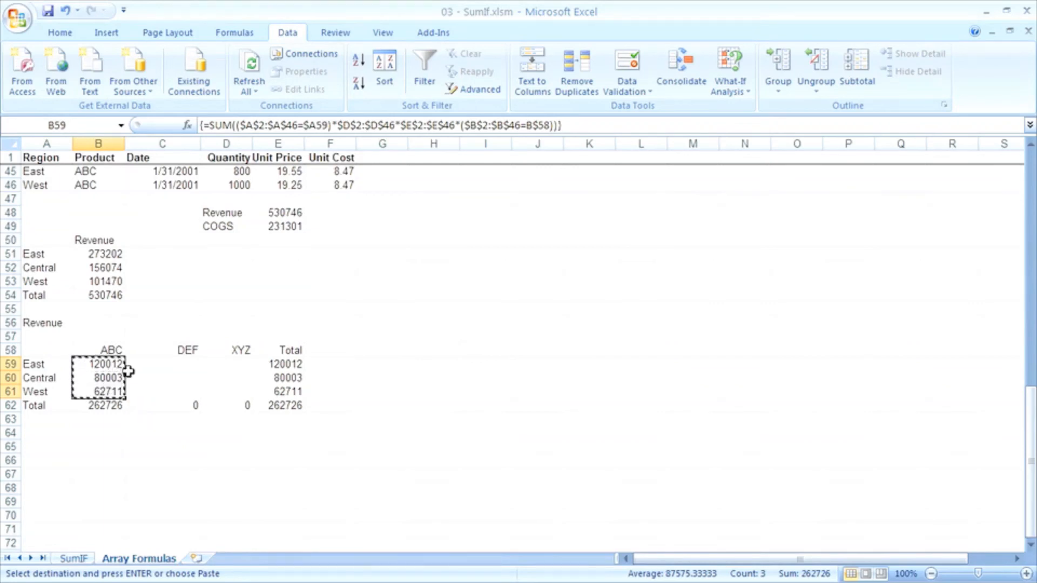
left_click_drag(154, 363, 215, 385)
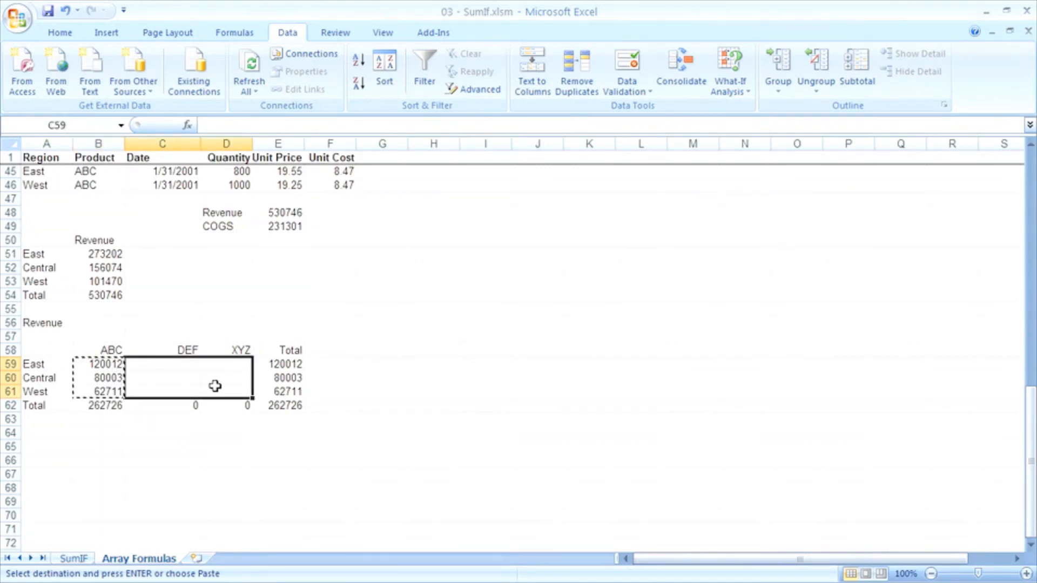
key("ctrl+v")
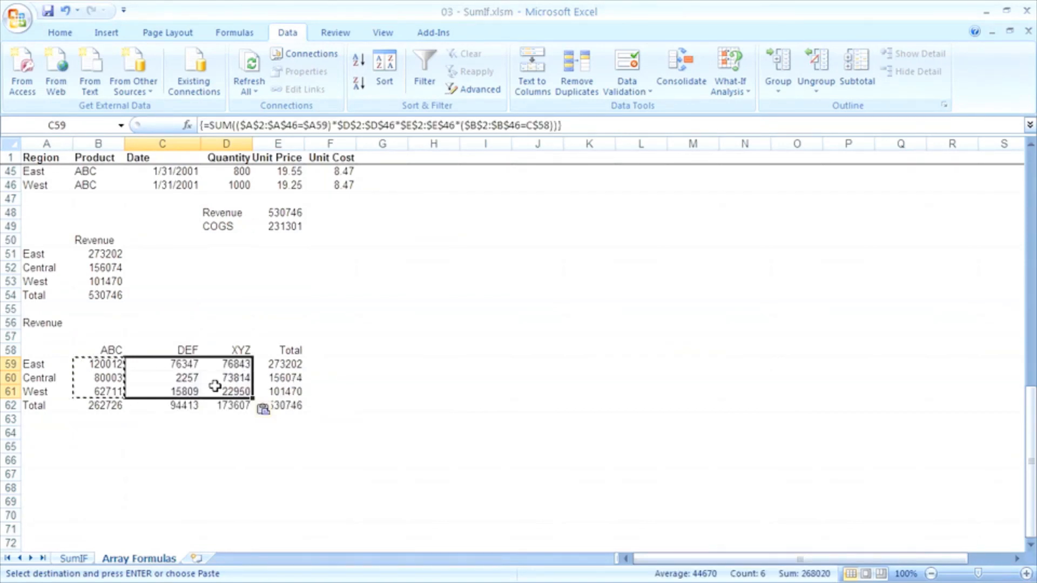